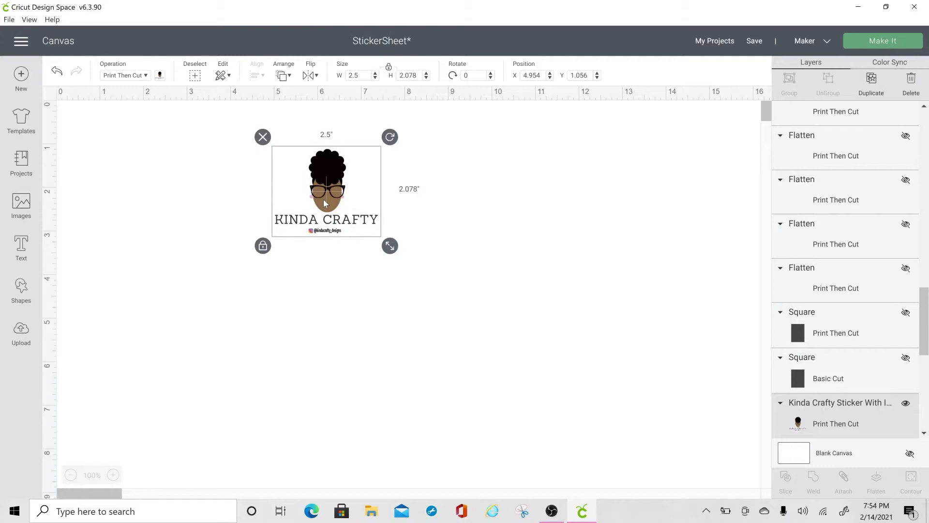
# - Reposition the sticker on the canvas, add a square shape, and place it over the sticker
pyautogui.moveTo(326, 193); pyautogui.dragTo(343, 193)
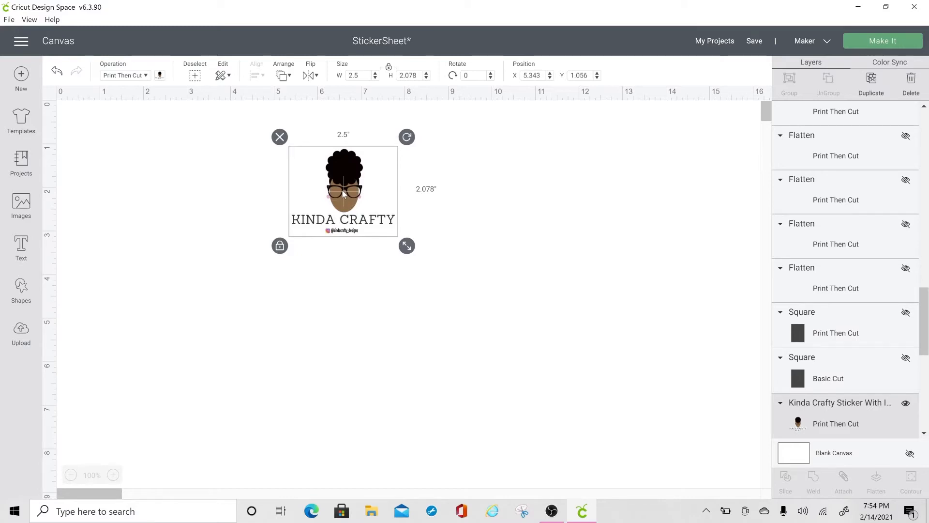
pyautogui.moveTo(343, 192); pyautogui.dragTo(300, 191)
pyautogui.click(21, 291)
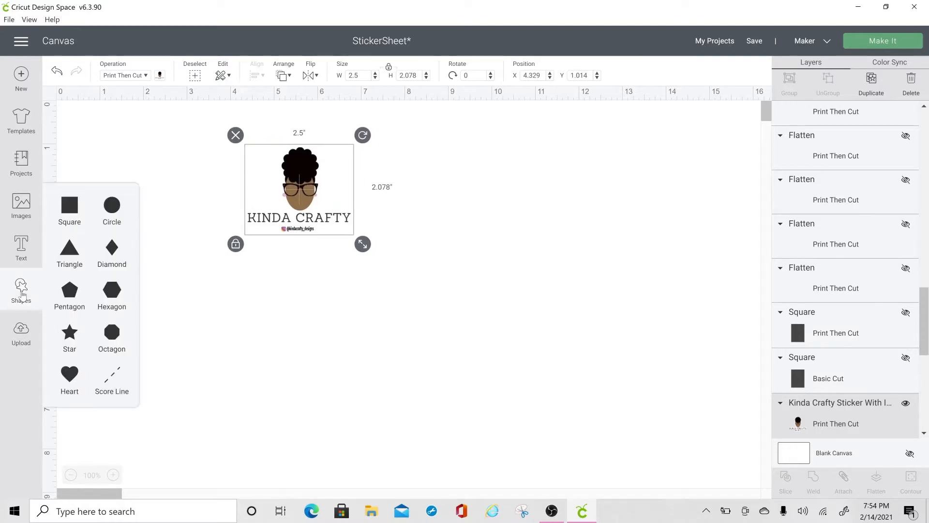
pyautogui.click(71, 213)
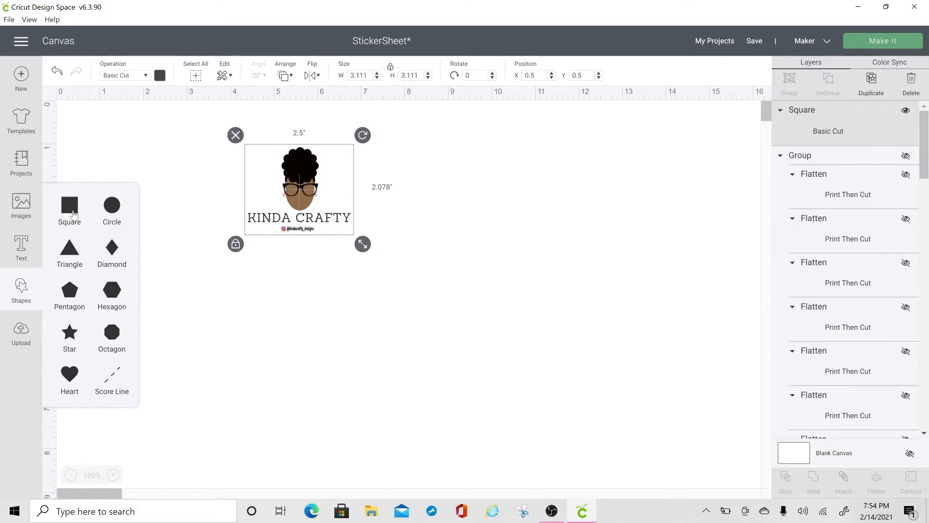
pyautogui.moveTo(173, 144); pyautogui.dragTo(325, 161)
# - Unlock the square's proportions and resize it to 6.75" wide by 9.25" high
pyautogui.click(216, 284)
pyautogui.doubleClick(358, 75)
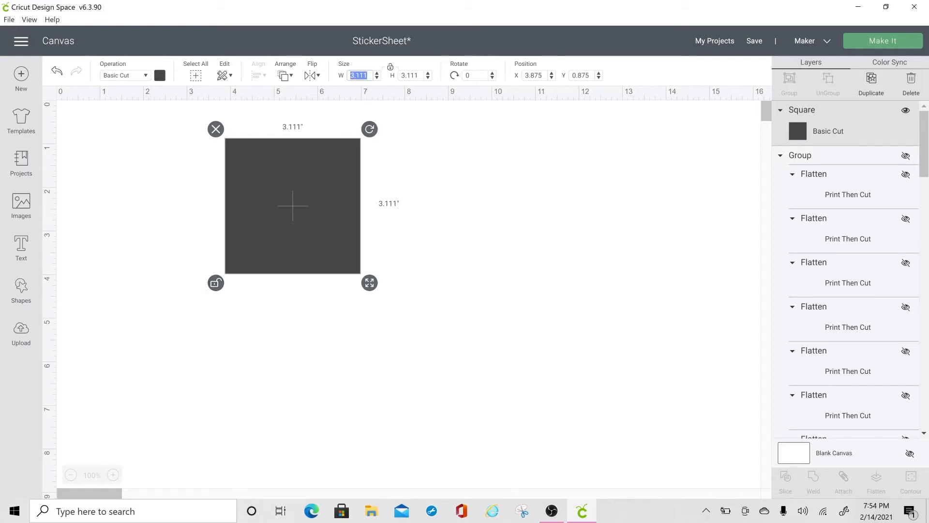
pyautogui.write('6.75')
pyautogui.press('Return')
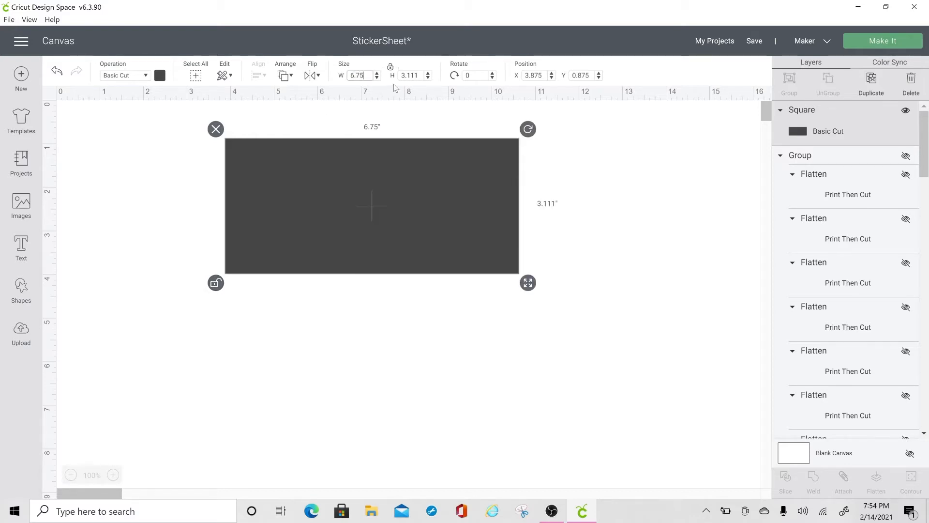
pyautogui.press('Tab')
pyautogui.write('9')
pyautogui.press('Return')
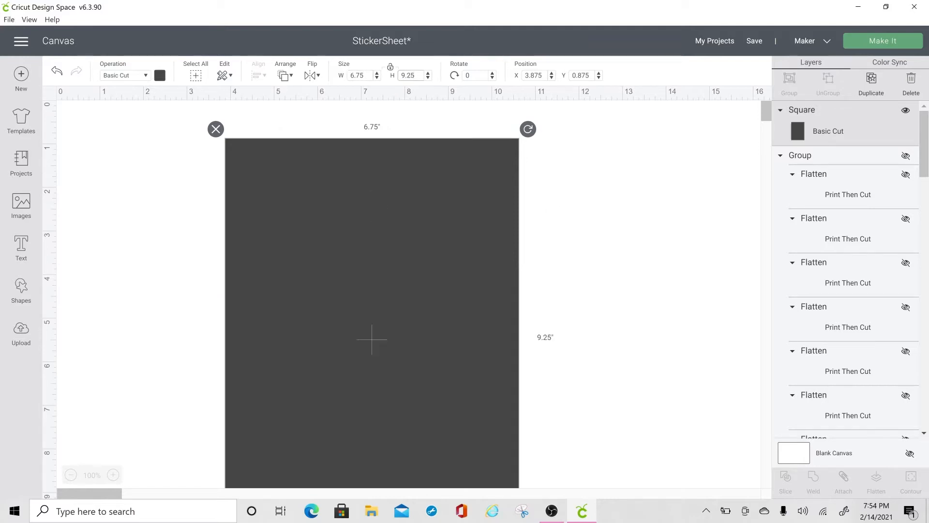
# - Send the 6.75" by 9.25" rectangle to the back, behind the sticker
pyautogui.rightClick(275, 187)
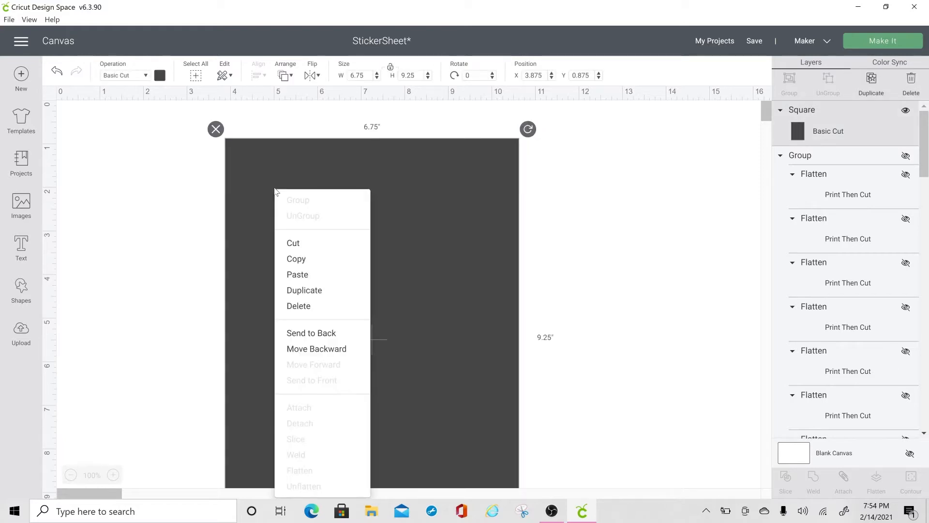
pyautogui.click(326, 342)
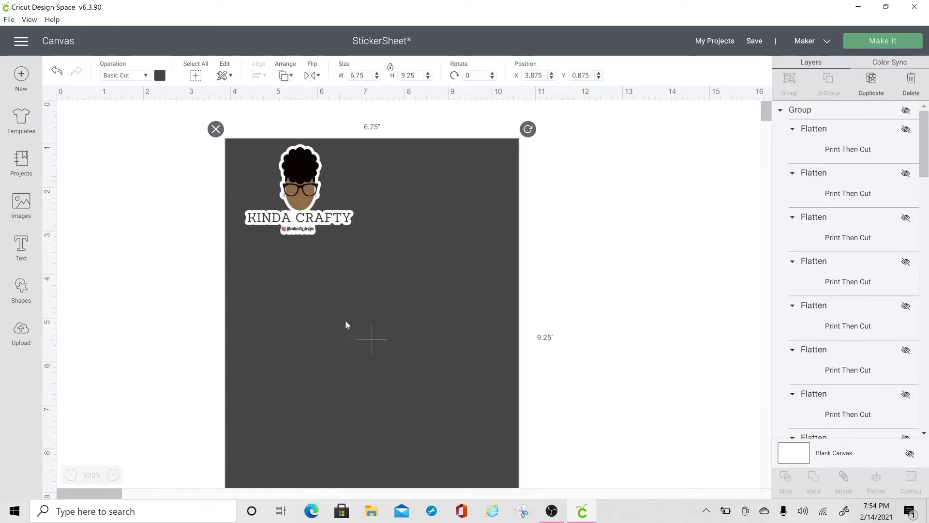
pyautogui.click(71, 475)
pyautogui.click(475, 278)
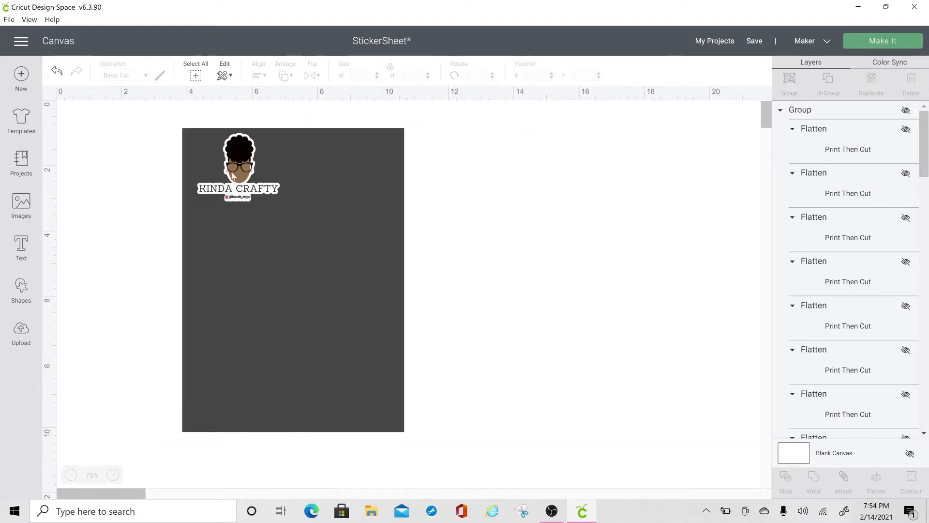
# - Move the sticker into the rectangle's upper-left corner, then copy it and paste three duplicates
pyautogui.moveTo(232, 175)
pyautogui.mouseDown()
pyautogui.moveTo(215, 173)
pyautogui.moveTo(231, 172)
pyautogui.mouseUp()
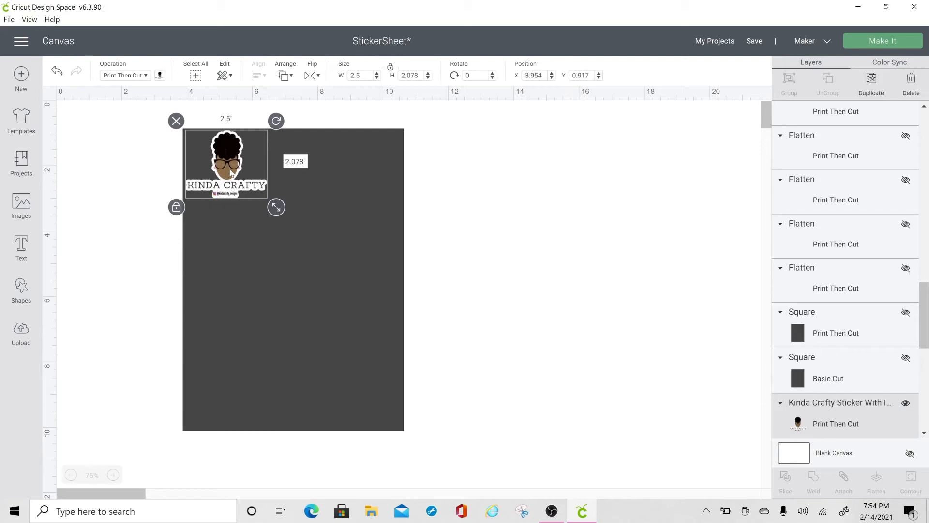
pyautogui.click(222, 75)
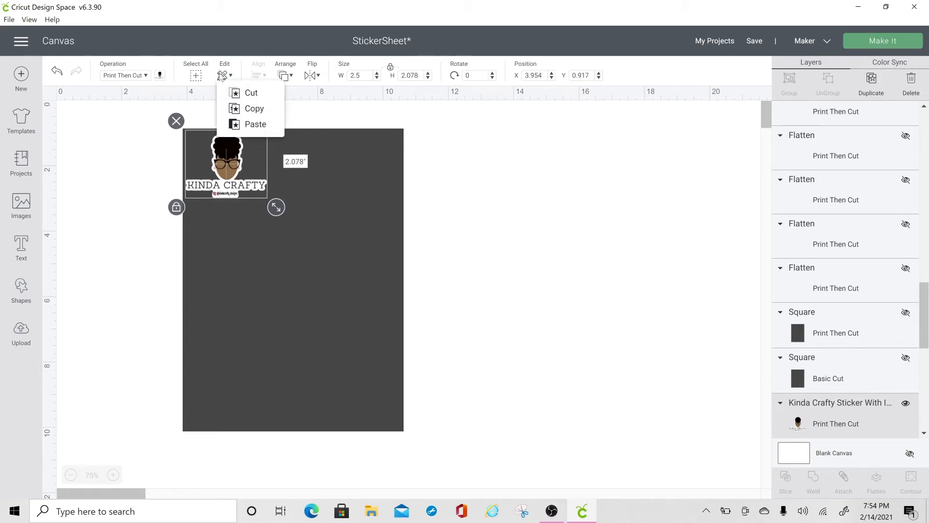
pyautogui.click(252, 109)
pyautogui.click(223, 76)
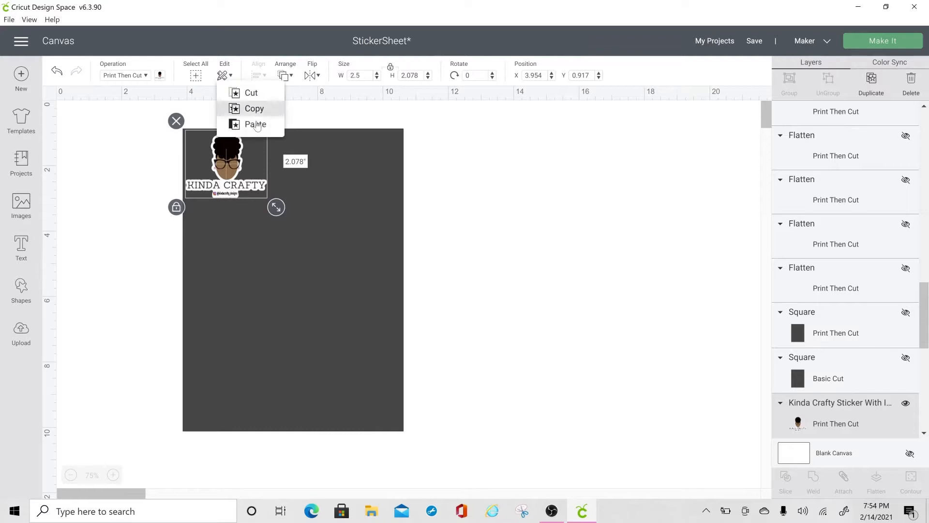
pyautogui.click(256, 124)
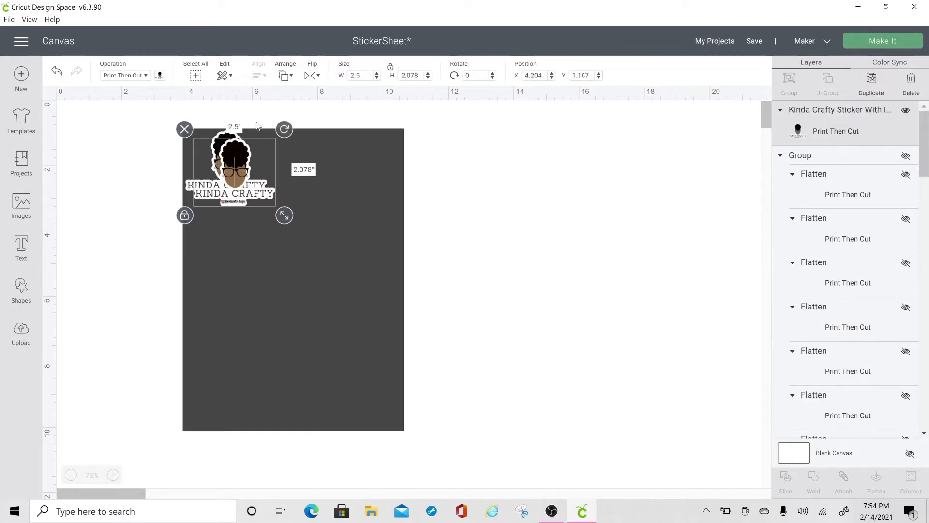
pyautogui.hotkey('ctrl', 'v')
pyautogui.hotkey('ctrl', 'v')
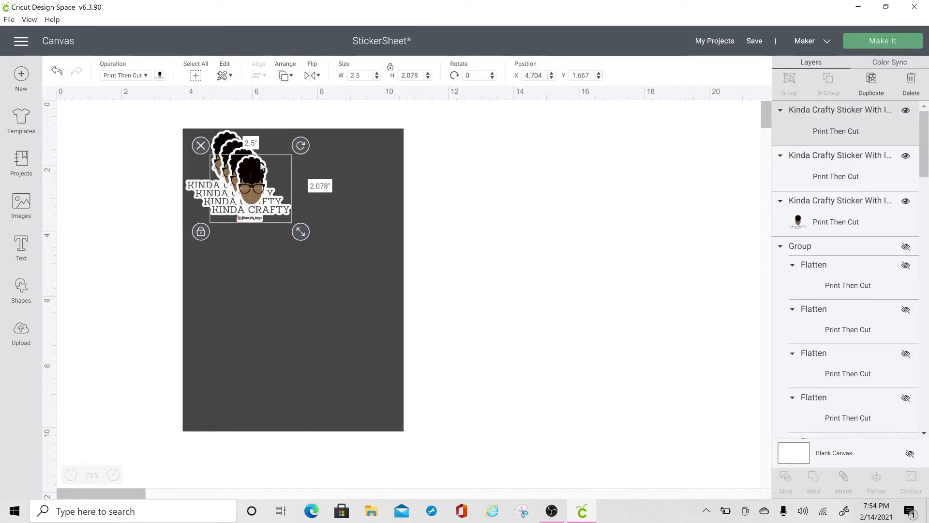
# - Arrange the four stickers in a roughly evenly spaced column along the rectangle's left edge
pyautogui.moveTo(256, 171); pyautogui.dragTo(232, 220)
pyautogui.click(236, 349)
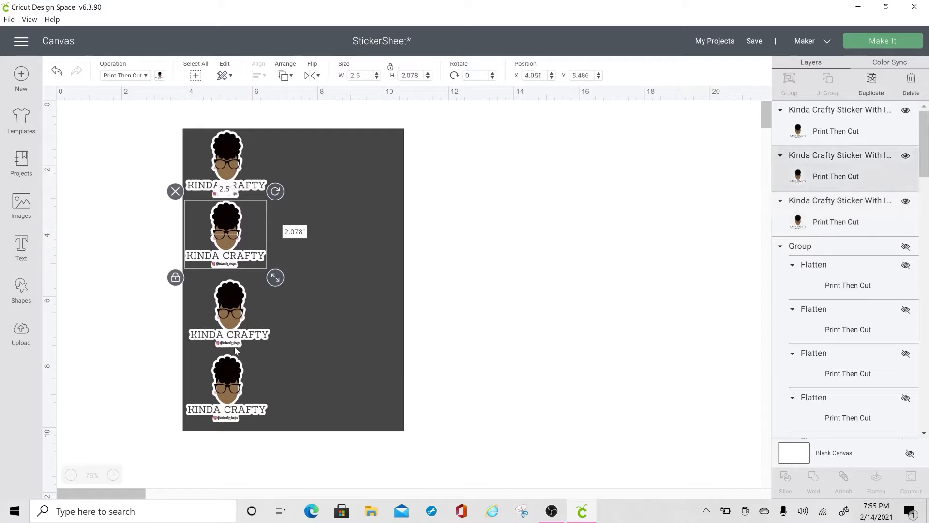
pyautogui.moveTo(233, 383); pyautogui.dragTo(231, 392)
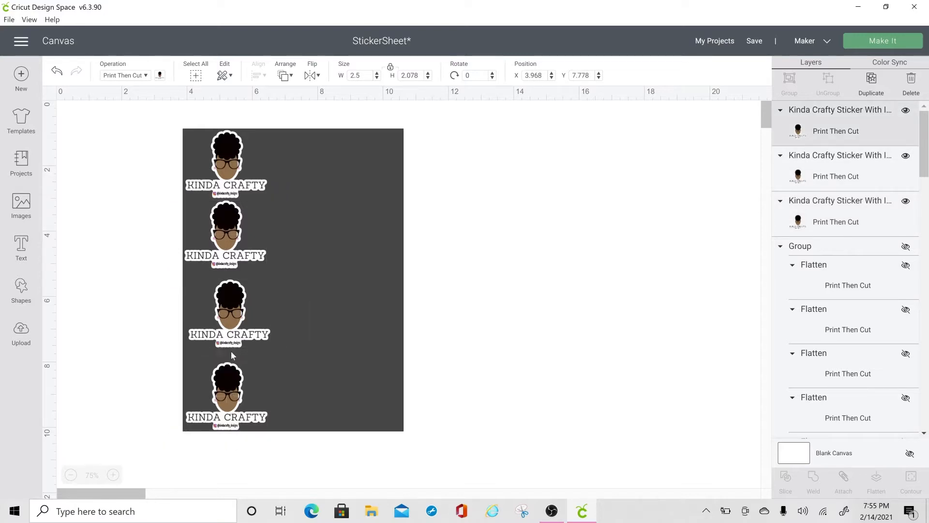
pyautogui.moveTo(231, 314); pyautogui.dragTo(231, 320)
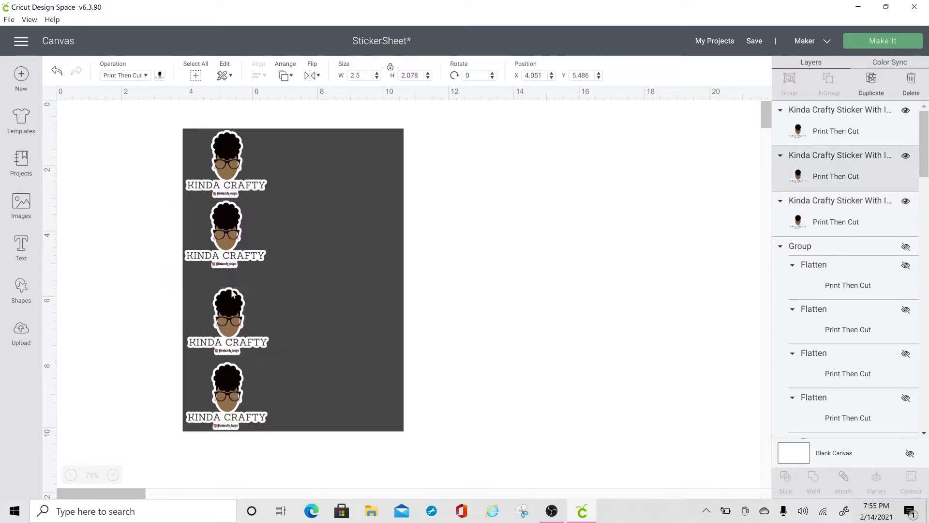
pyautogui.moveTo(223, 240); pyautogui.dragTo(224, 248)
pyautogui.click(135, 234)
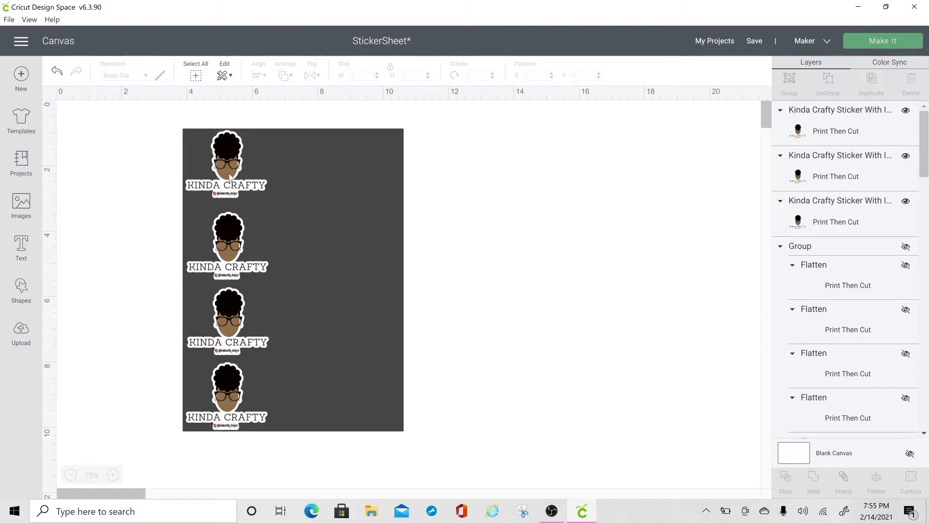
pyautogui.moveTo(231, 177); pyautogui.dragTo(230, 182)
pyautogui.moveTo(233, 230); pyautogui.dragTo(232, 224)
pyautogui.click(462, 212)
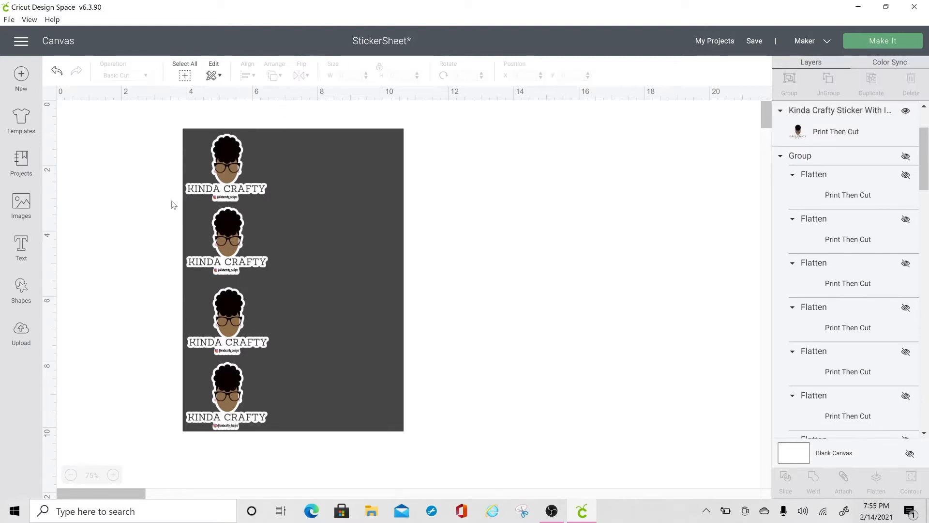
# - Try to distribute the four stickers in the column vertically
pyautogui.click(228, 153)
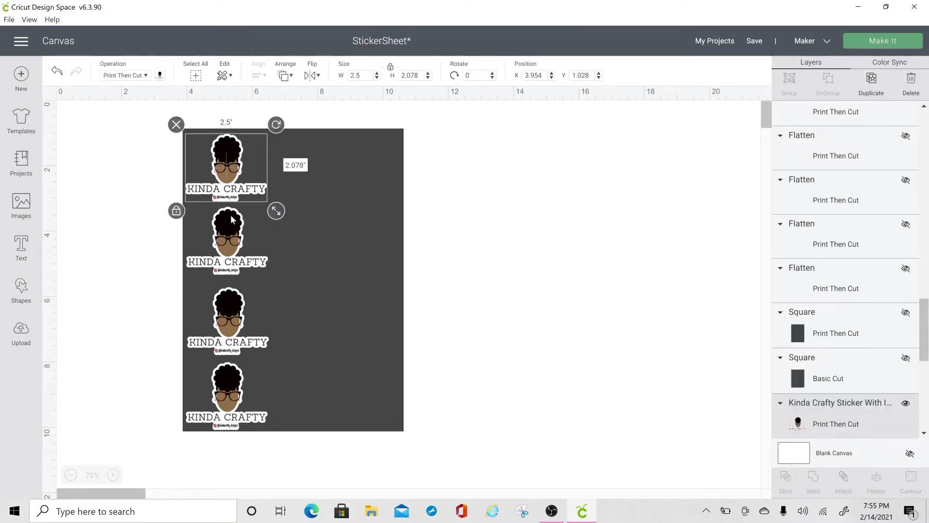
pyautogui.keyDown('shift'); pyautogui.click(233, 229); pyautogui.keyUp('shift')
pyautogui.keyDown('shift'); pyautogui.click(243, 312); pyautogui.keyUp('shift')
pyautogui.keyDown('shift'); pyautogui.click(233, 384); pyautogui.keyUp('shift')
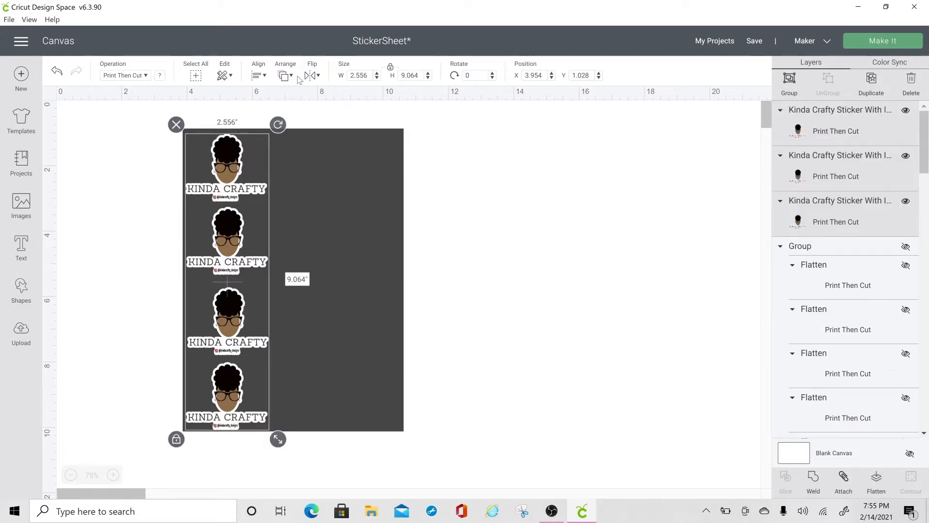
pyautogui.click(259, 76)
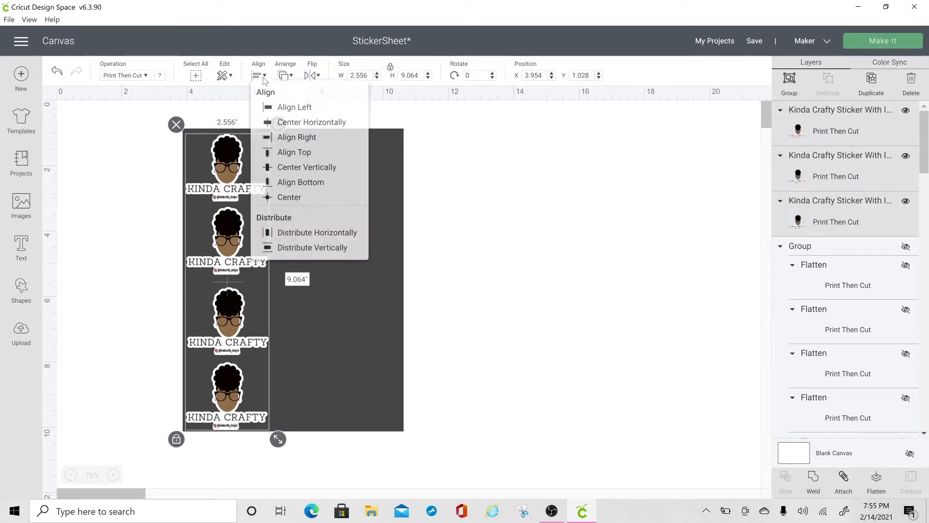
pyautogui.click(301, 242)
pyautogui.click(490, 227)
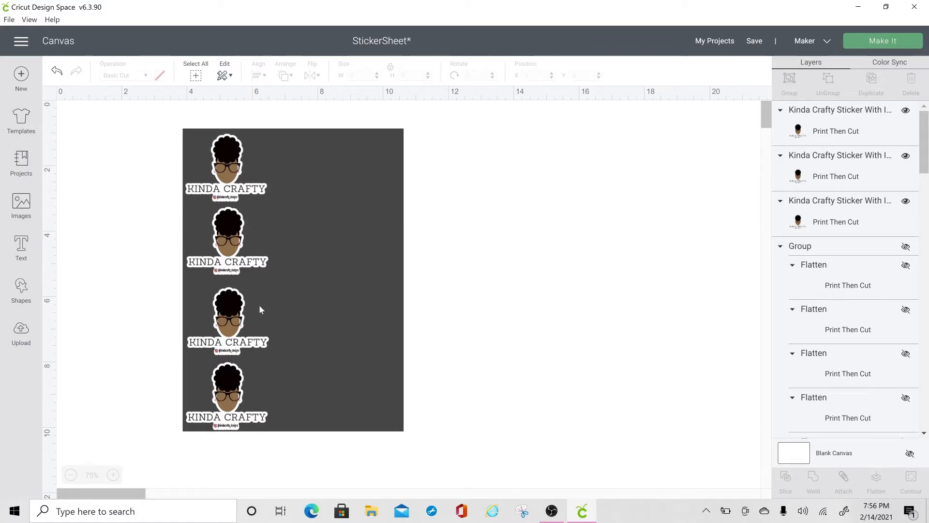
# - Group the four stickers and shift the group slightly closer to the rectangle's upper-left corner
pyautogui.click(241, 176)
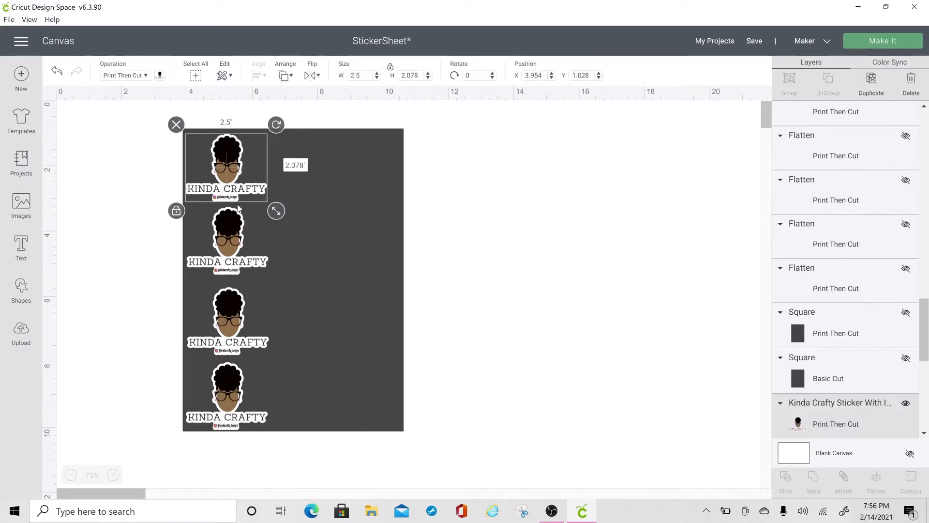
pyautogui.keyDown('shift'); pyautogui.click(239, 315); pyautogui.keyUp('shift')
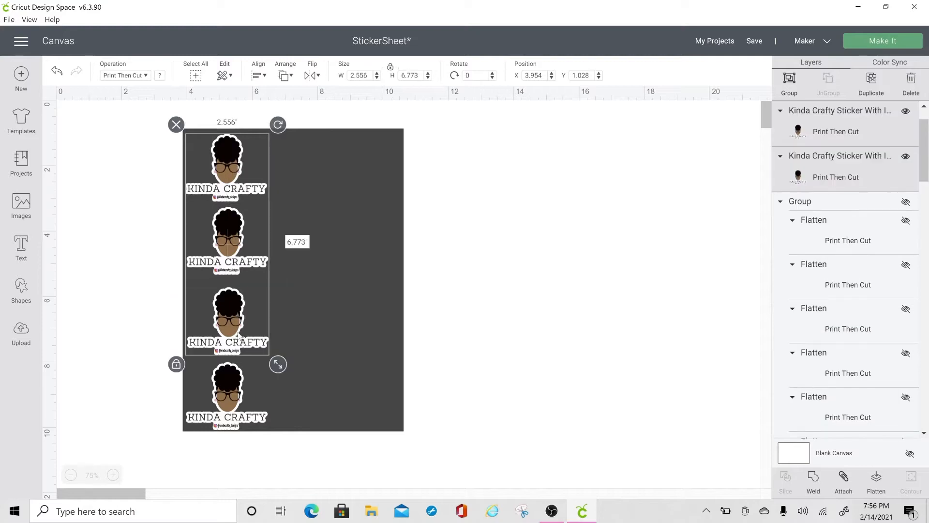
pyautogui.keyDown('shift'); pyautogui.click(238, 383); pyautogui.keyUp('shift')
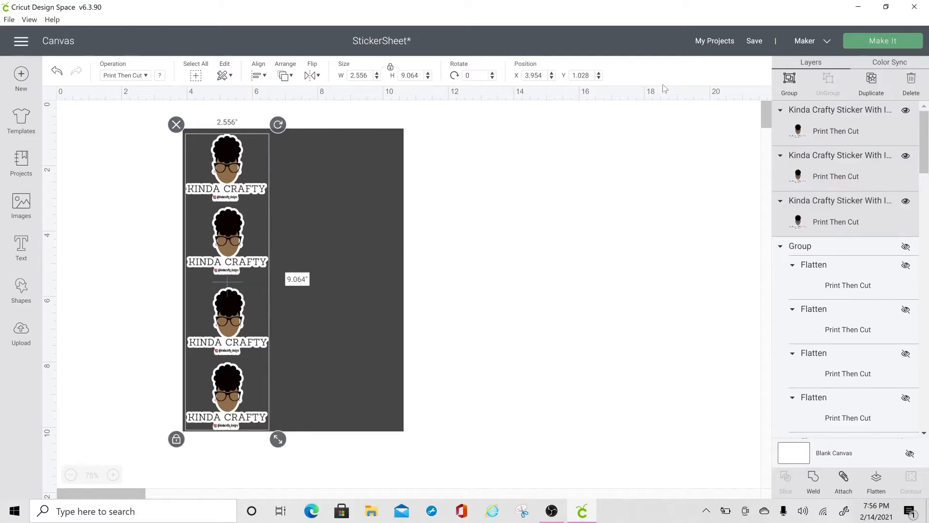
pyautogui.click(789, 79)
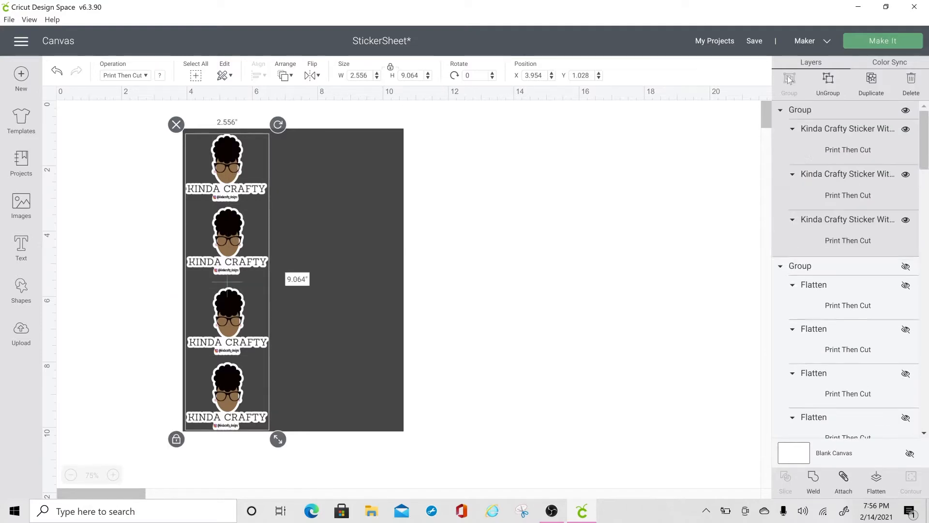
pyautogui.moveTo(266, 178); pyautogui.dragTo(236, 175)
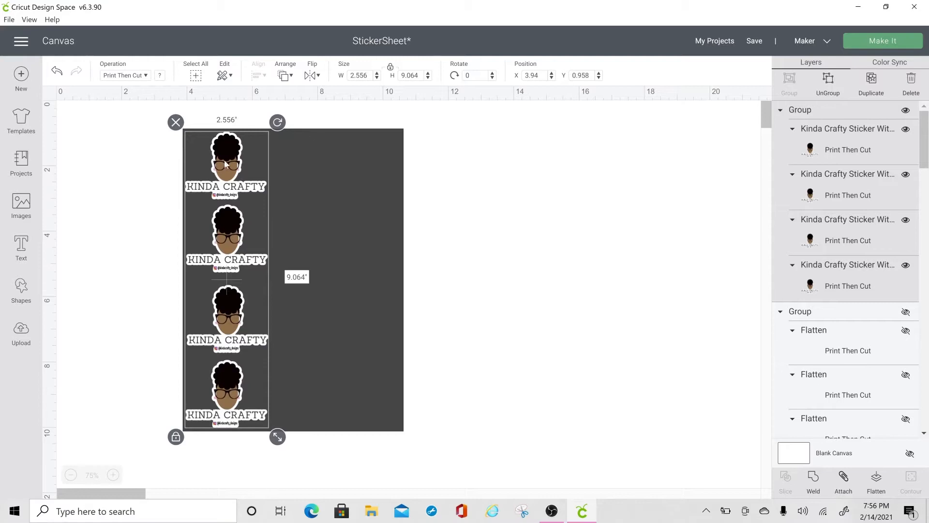
# - Copy the grouped sticker column and paste two duplicates of it
pyautogui.click(229, 78)
pyautogui.click(241, 108)
pyautogui.click(230, 76)
pyautogui.click(242, 123)
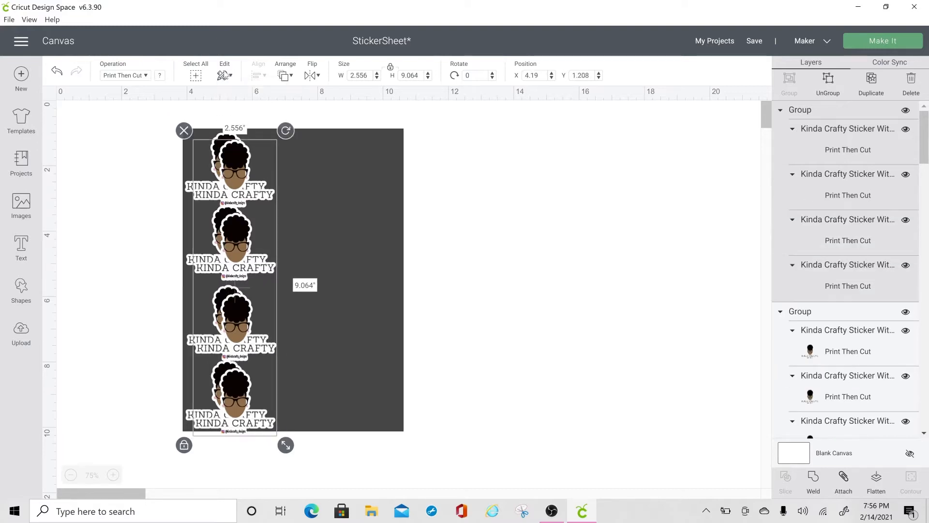
pyautogui.click(224, 76)
pyautogui.click(227, 127)
# - Move one duplicate column outside the rectangle and place the other along the rectangle's right edge
pyautogui.moveTo(266, 196); pyautogui.dragTo(566, 174)
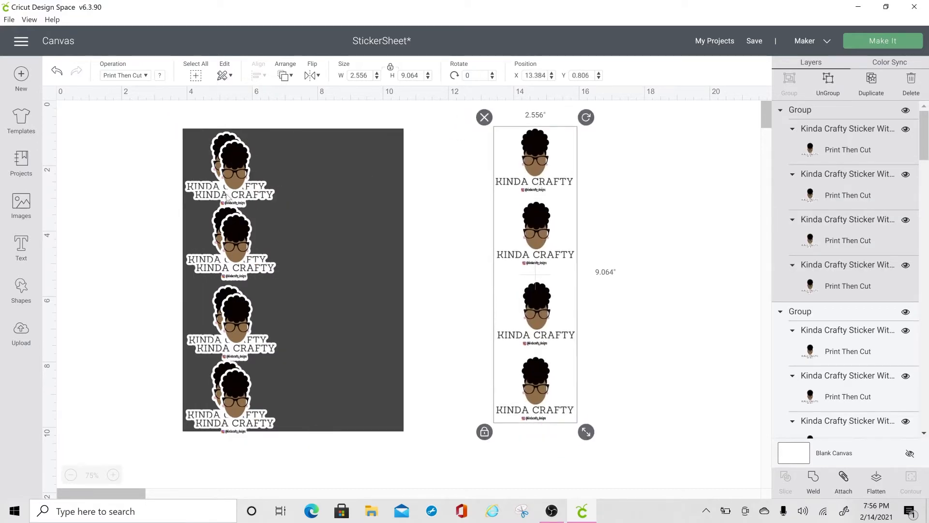
pyautogui.click(241, 175)
pyautogui.moveTo(240, 175); pyautogui.dragTo(353, 166)
pyautogui.click(467, 159)
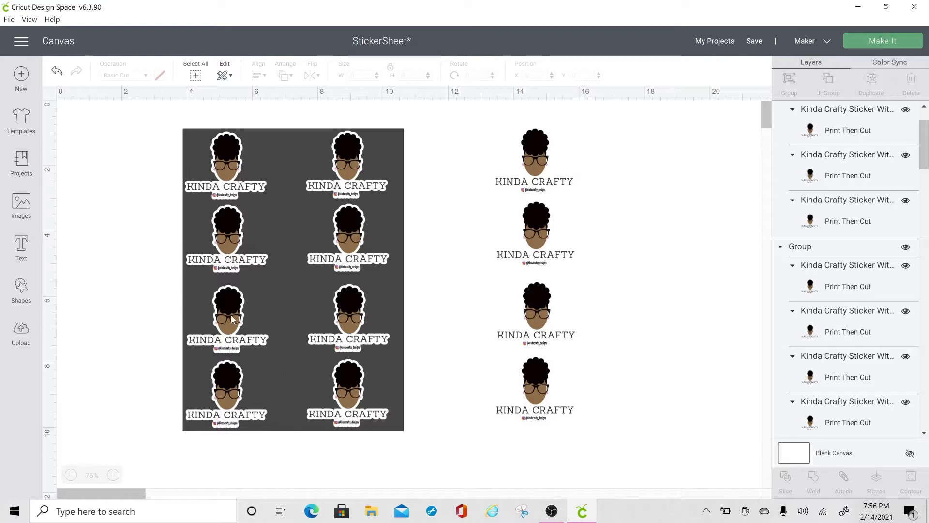
pyautogui.moveTo(343, 189); pyautogui.dragTo(357, 187)
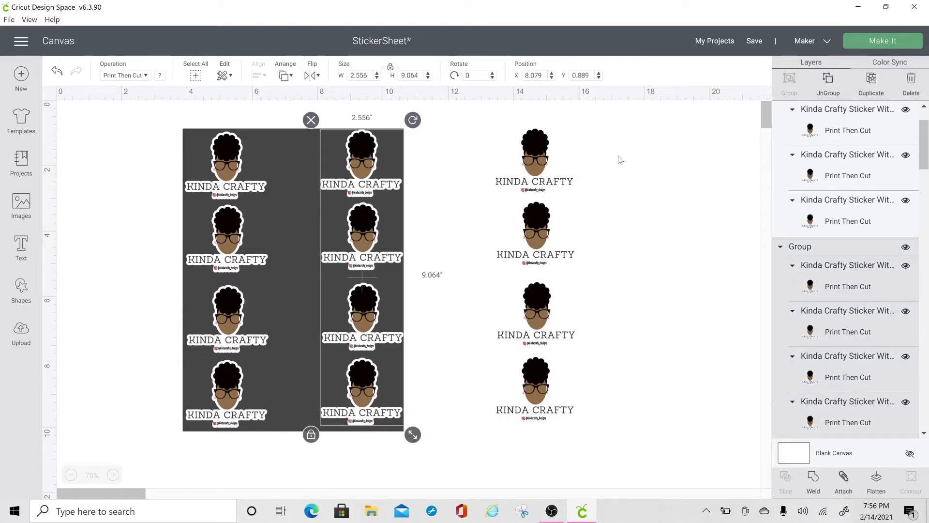
# - Rotate the column outside the rectangle by 180 degrees and place it between the other two columns
pyautogui.click(541, 197)
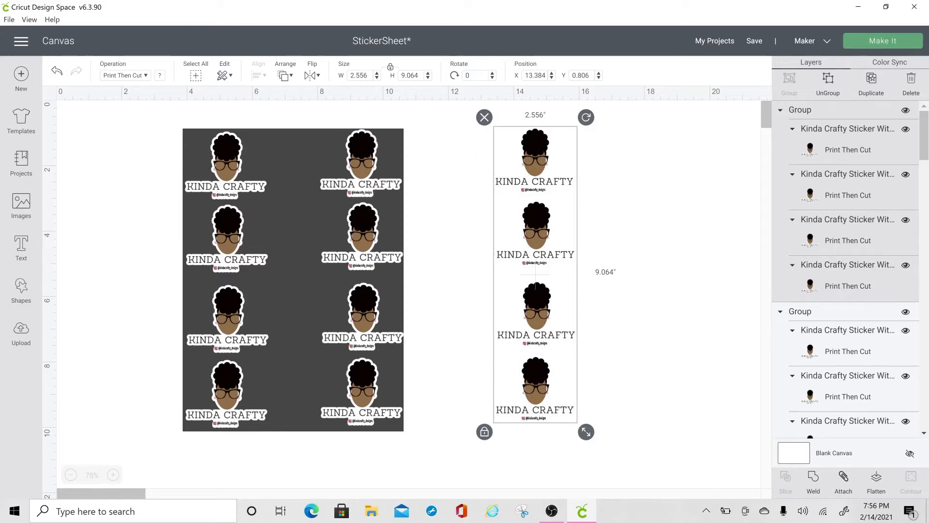
pyautogui.click(470, 75)
pyautogui.write('180')
pyautogui.press('Return')
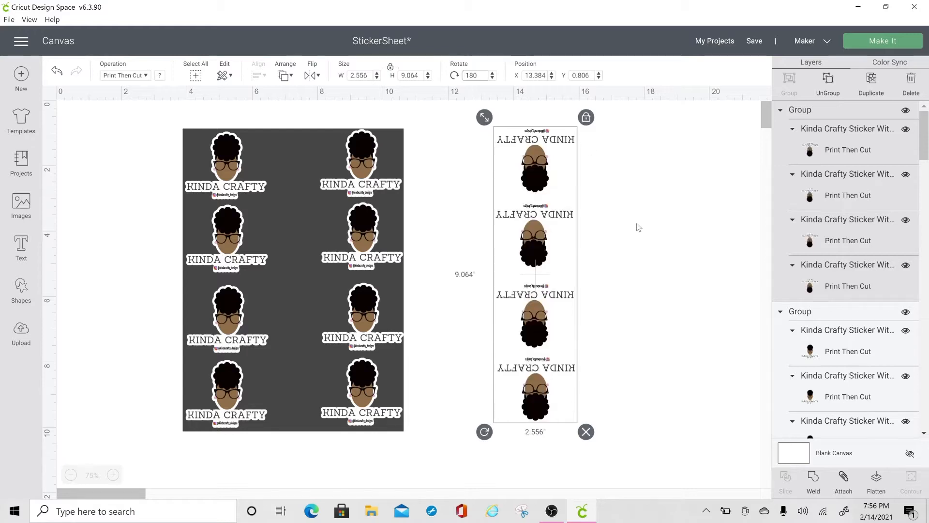
pyautogui.click(636, 227)
pyautogui.moveTo(536, 182); pyautogui.dragTo(295, 183)
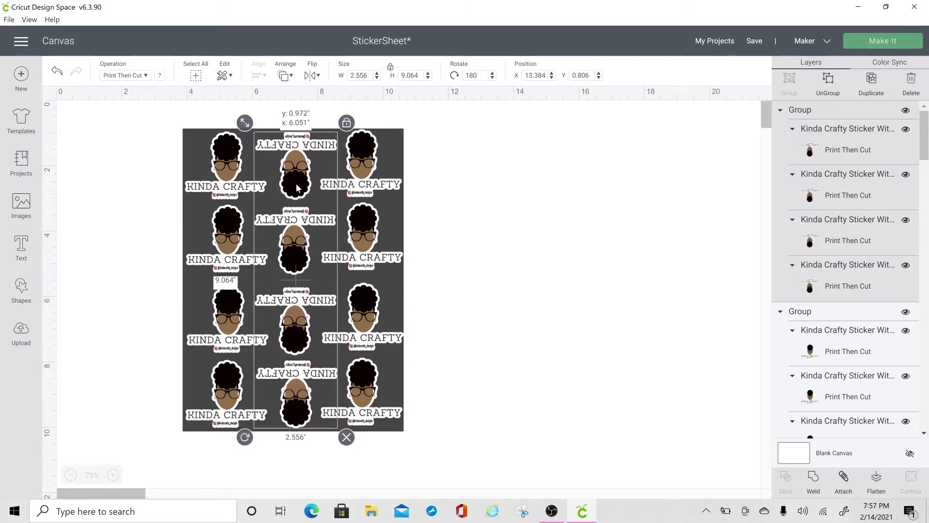
# - Delete the dark 6.75" by 9.25" guide rectangle behind the three sticker columns
pyautogui.click(540, 239)
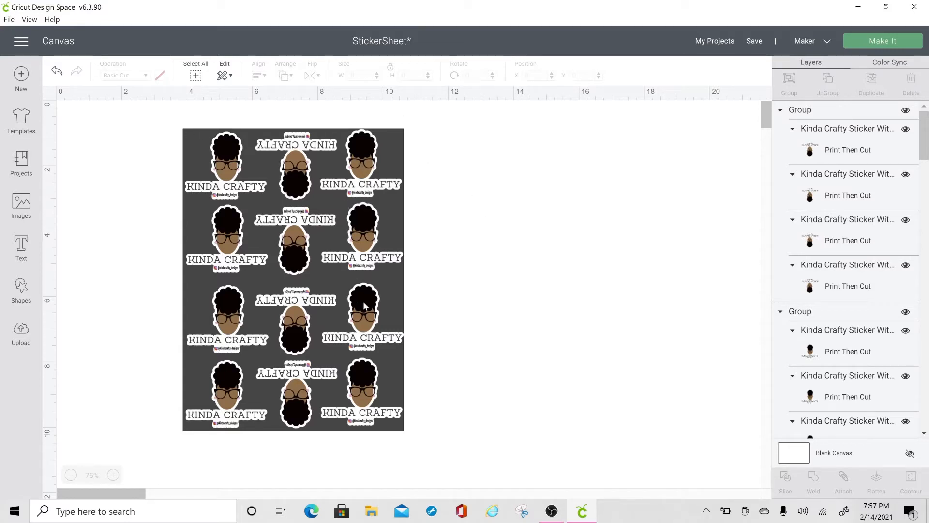
pyautogui.click(398, 138)
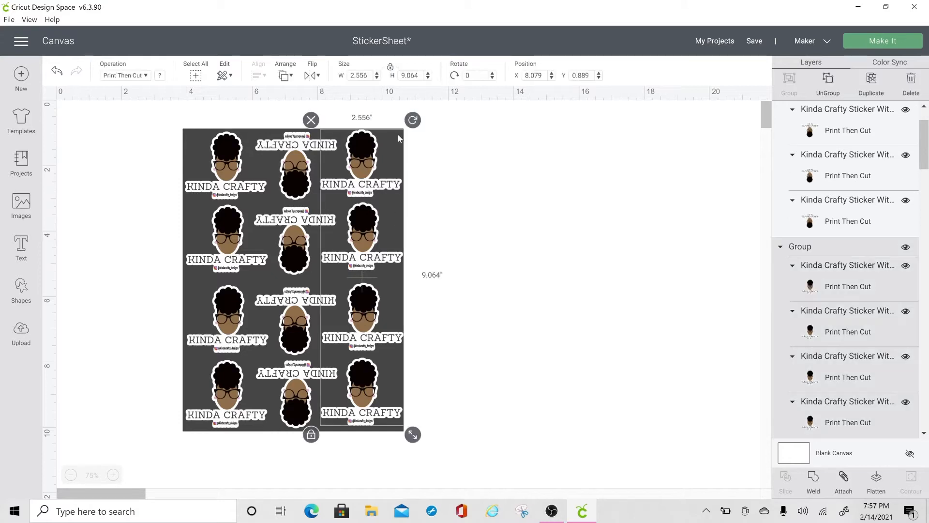
pyautogui.click(188, 133)
pyautogui.click(188, 132)
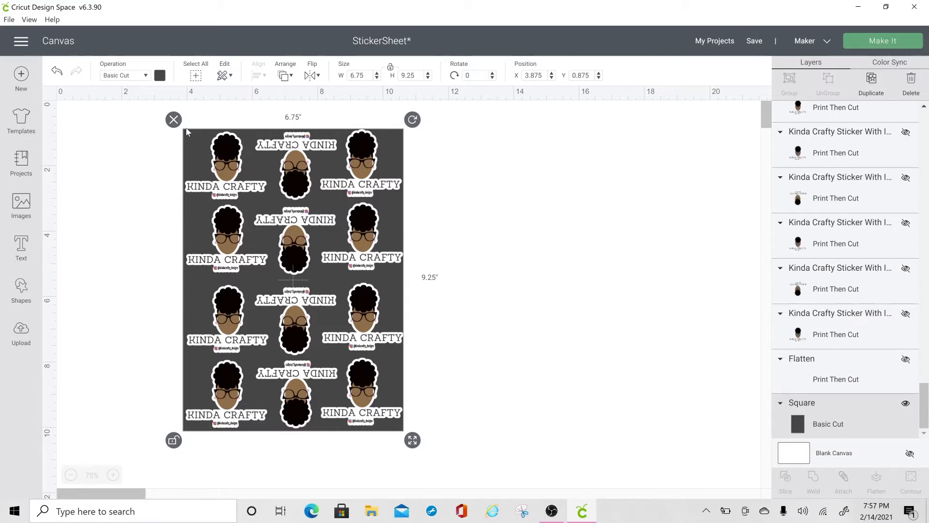
pyautogui.press('Delete')
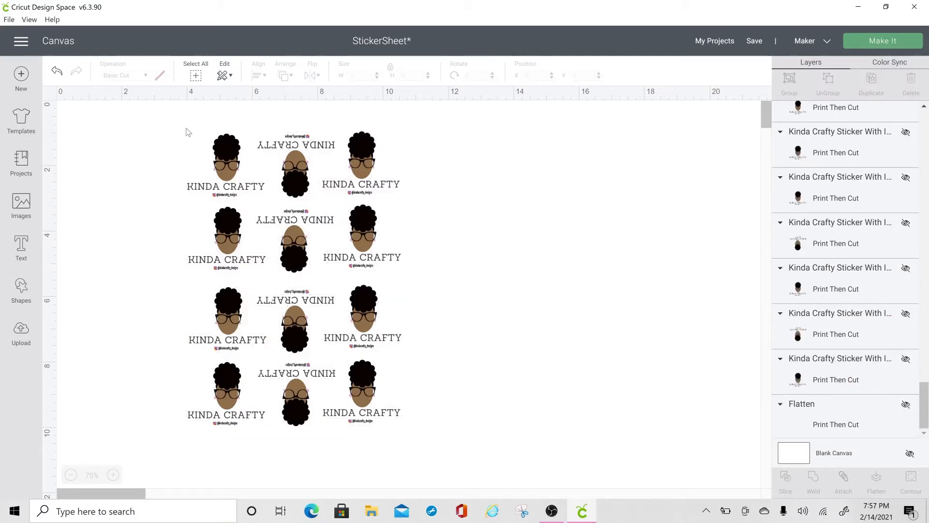
# - Group the three sticker columns and flatten the group, moved about 1.9" to the right, into one Print Then Cut image
pyautogui.moveTo(171, 123); pyautogui.dragTo(420, 473)
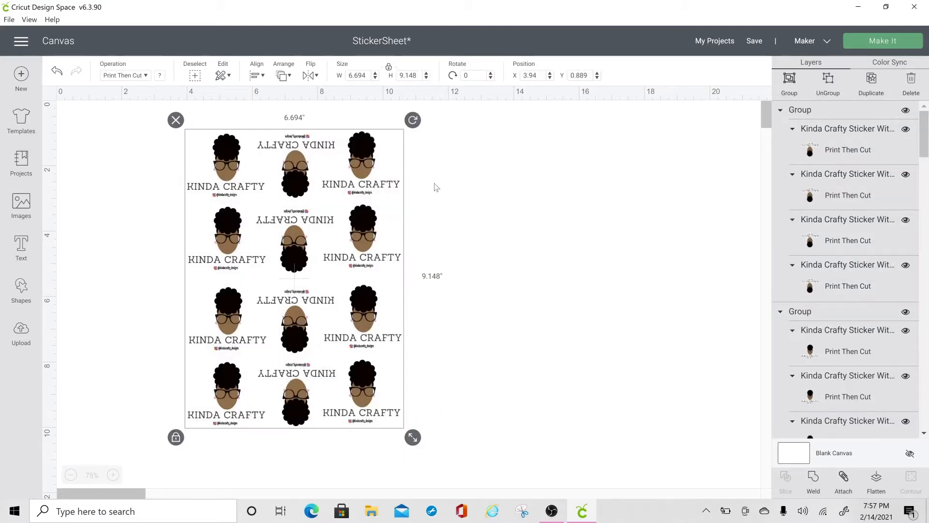
pyautogui.click(787, 87)
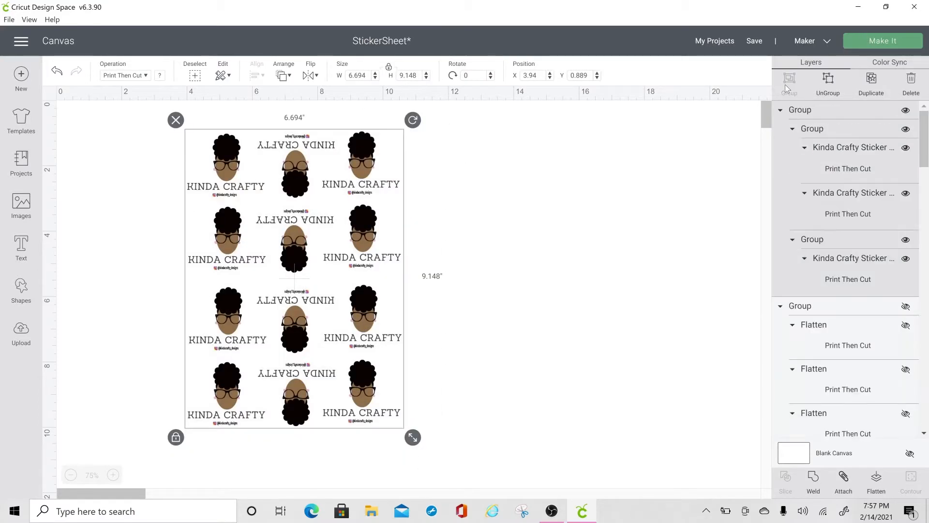
pyautogui.moveTo(294, 227); pyautogui.dragTo(355, 227)
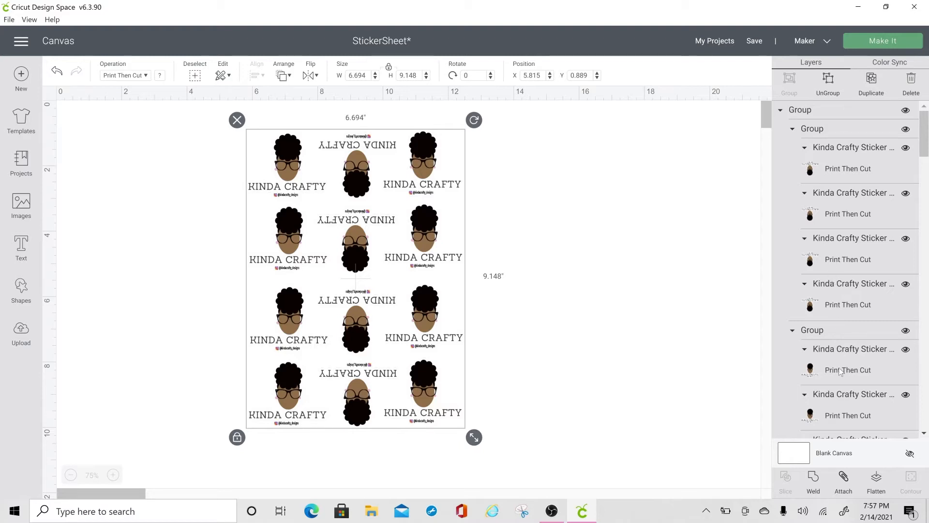
pyautogui.click(877, 486)
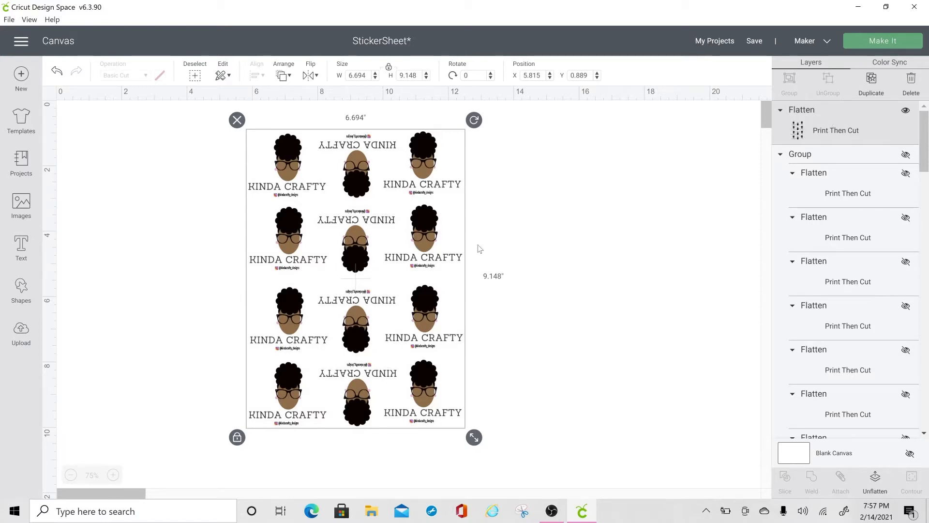
# - Prepare the flattened sheet for making, check its layout on the mat preview and continue to the make stage
pyautogui.click(886, 46)
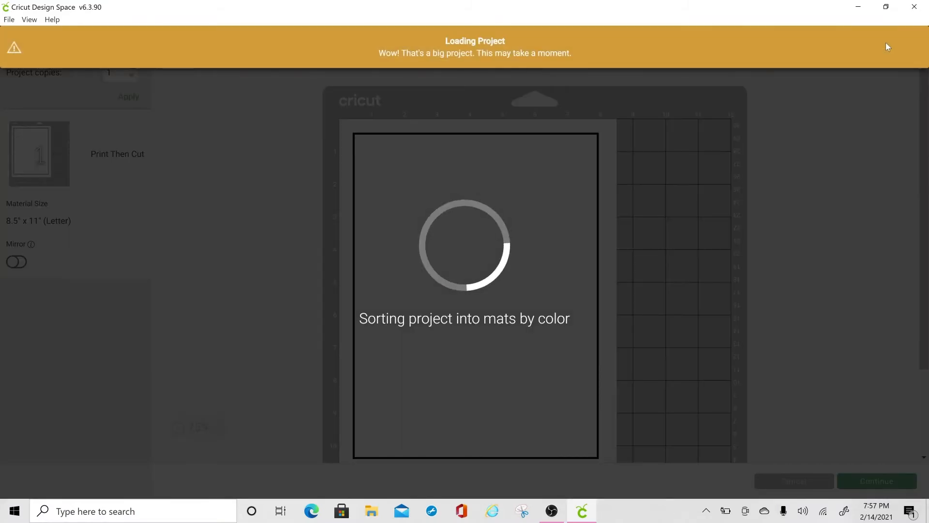
pyautogui.scroll(-1, 742, 225)
pyautogui.scroll(-1, 741, 224)
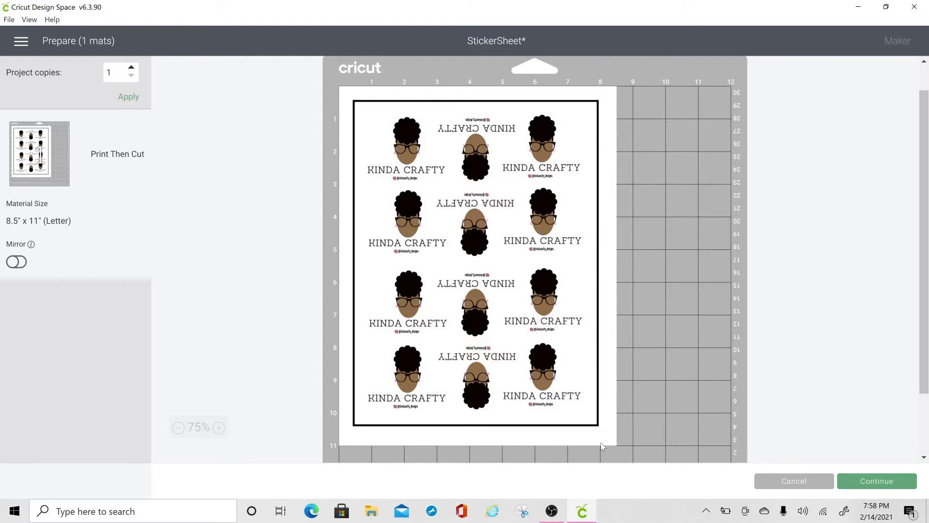
pyautogui.scroll(-1, 609, 439)
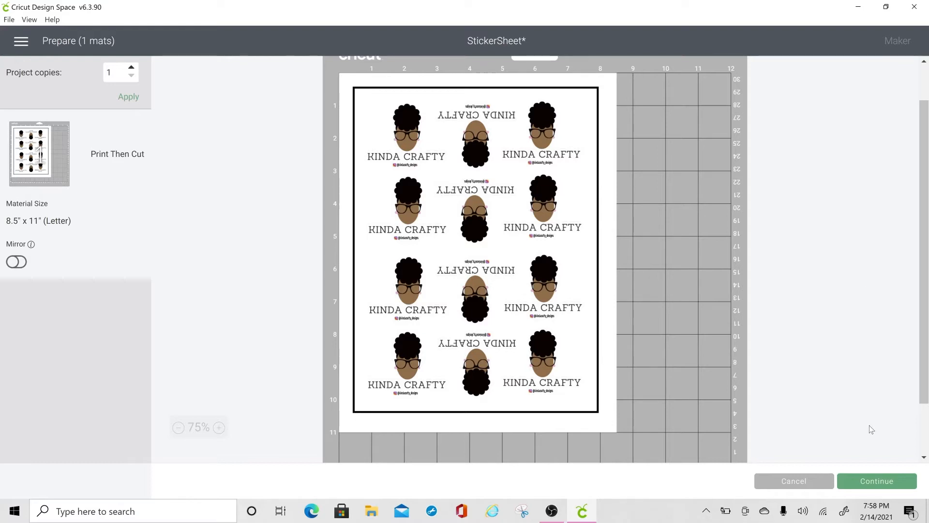
pyautogui.click(873, 479)
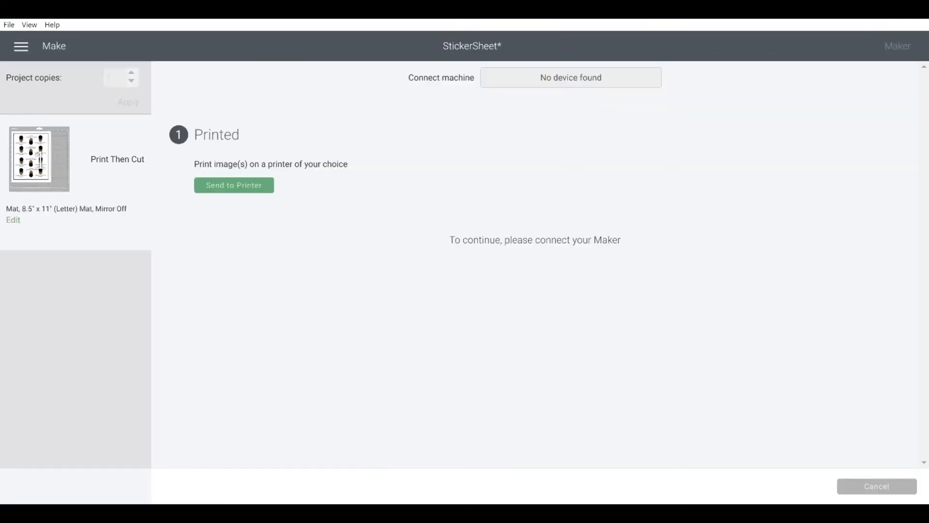
# - Print the sheet on the HP DeskJet 3630 series printer with Add Bleed off and Use System Dialog on
pyautogui.click(261, 186)
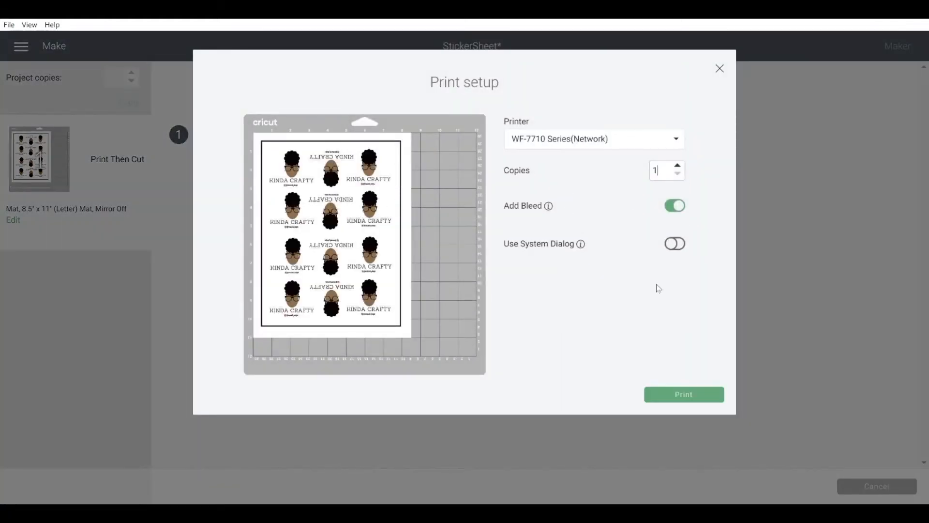
pyautogui.click(670, 207)
pyautogui.click(680, 245)
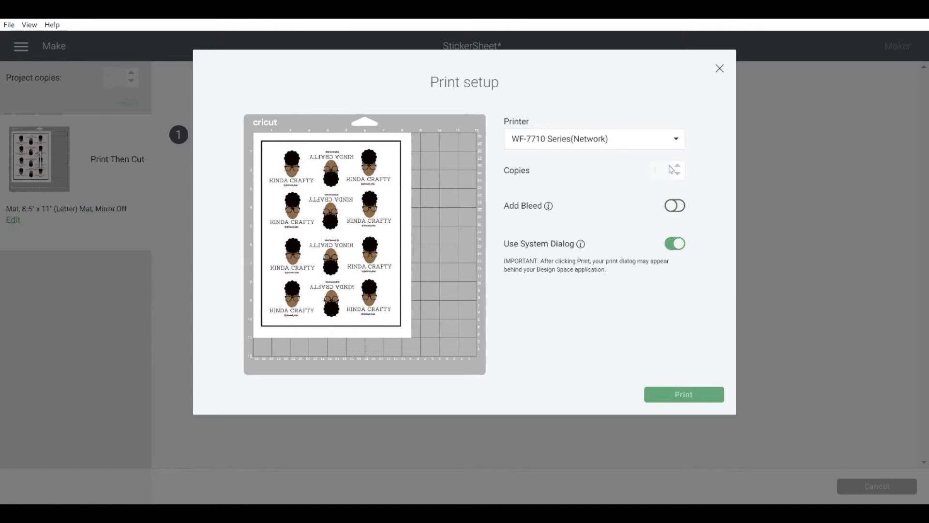
pyautogui.click(670, 141)
pyautogui.click(598, 262)
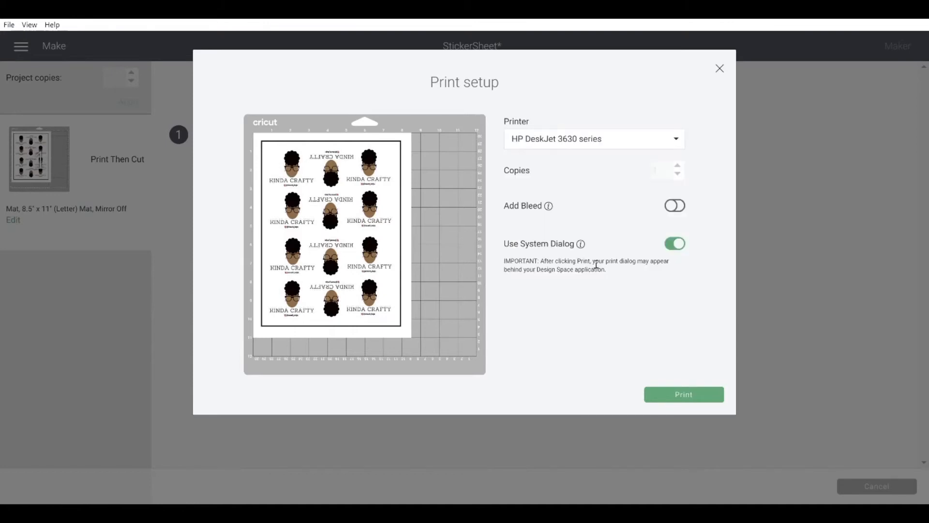
pyautogui.click(658, 400)
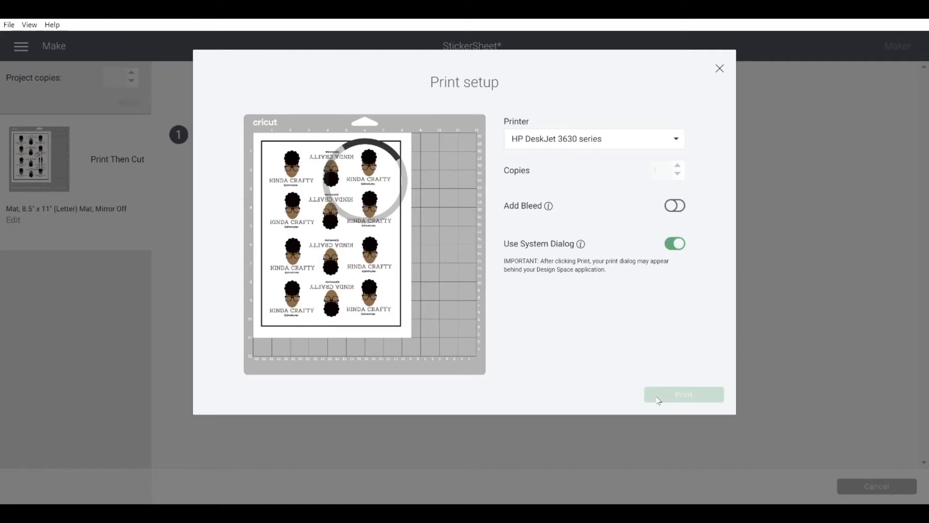